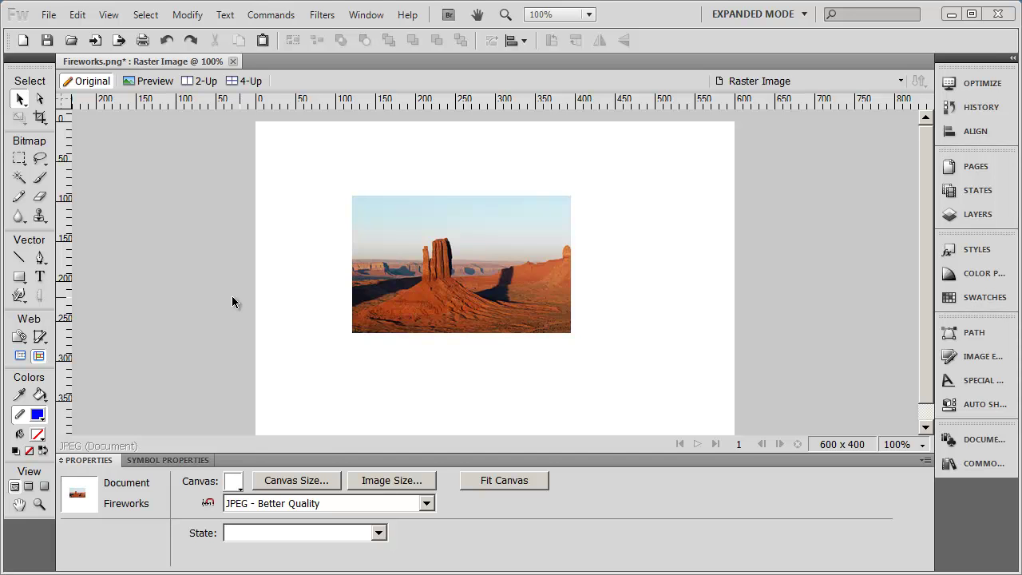
Pick the Rectangle tool from the group of shape-drawing tools
click(21, 102)
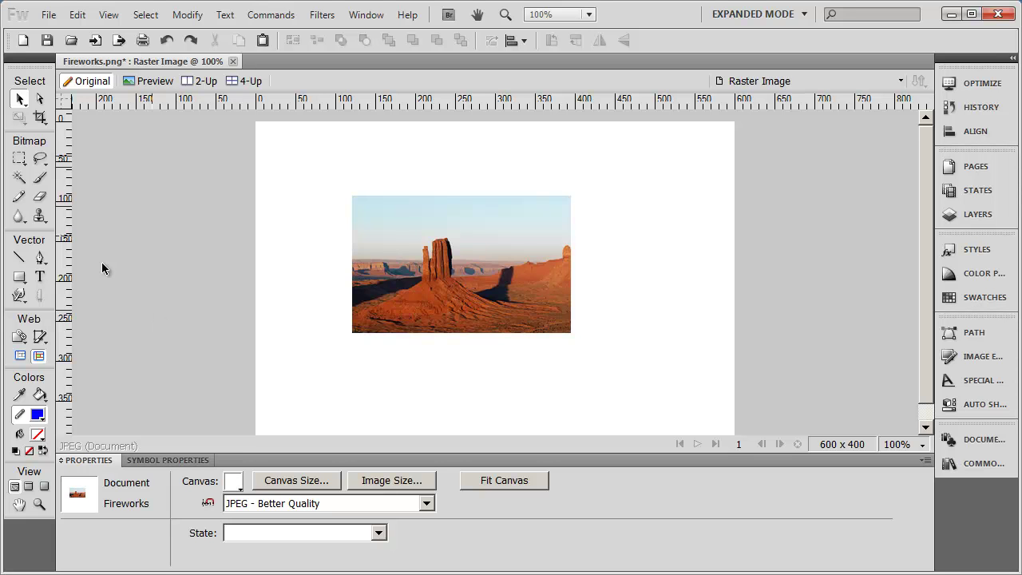
click(24, 281)
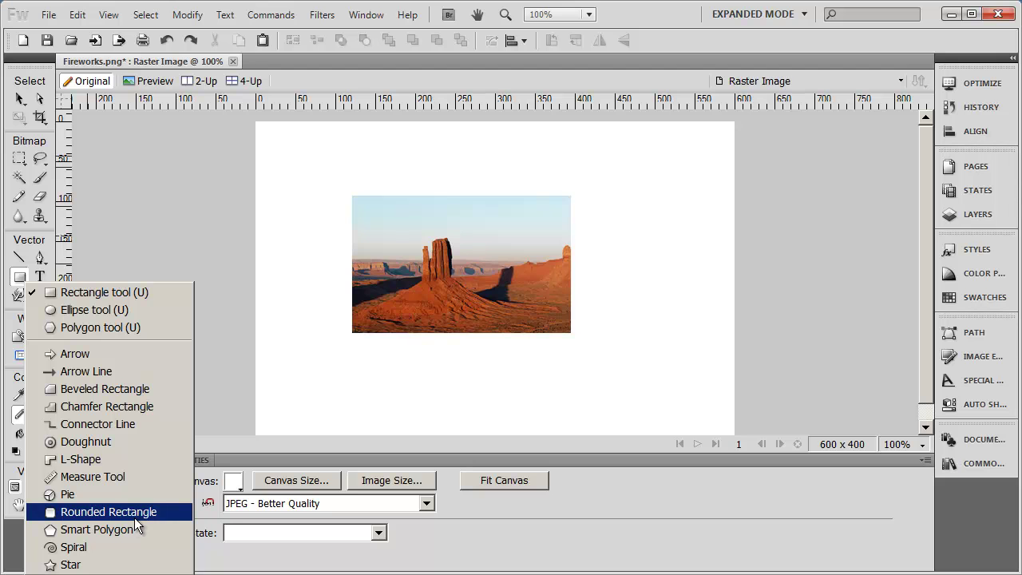
click(94, 293)
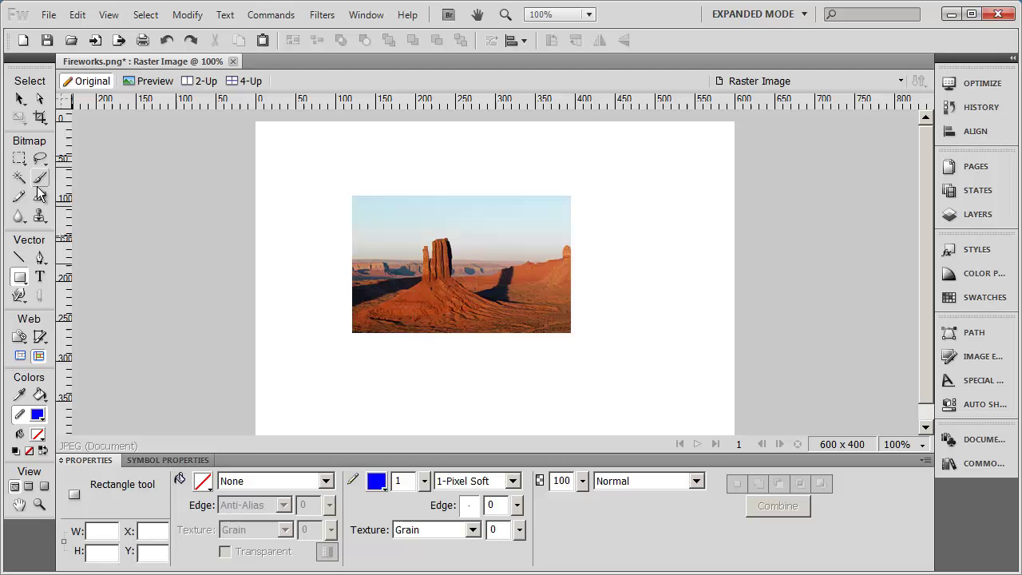
Preview the alternative marquee shapes, then make the Rubber Stamp the active cloning tool
drag(20, 158, 41, 226)
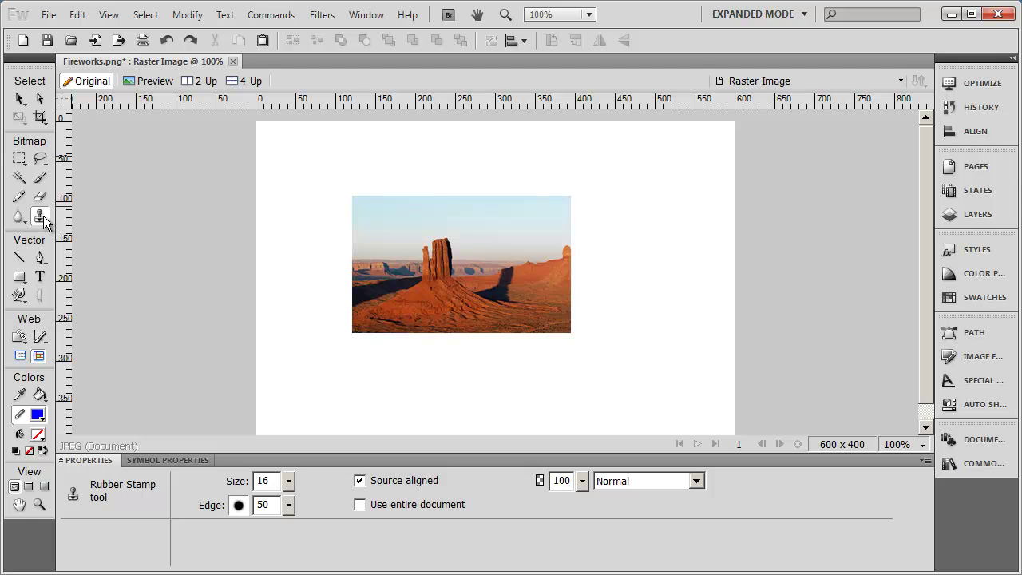
click(41, 215)
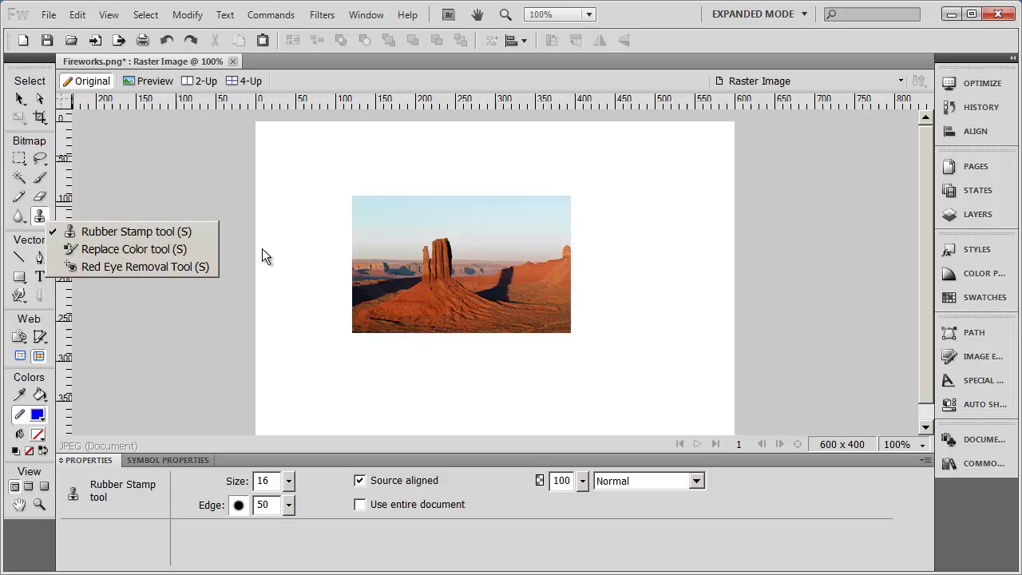
click(200, 196)
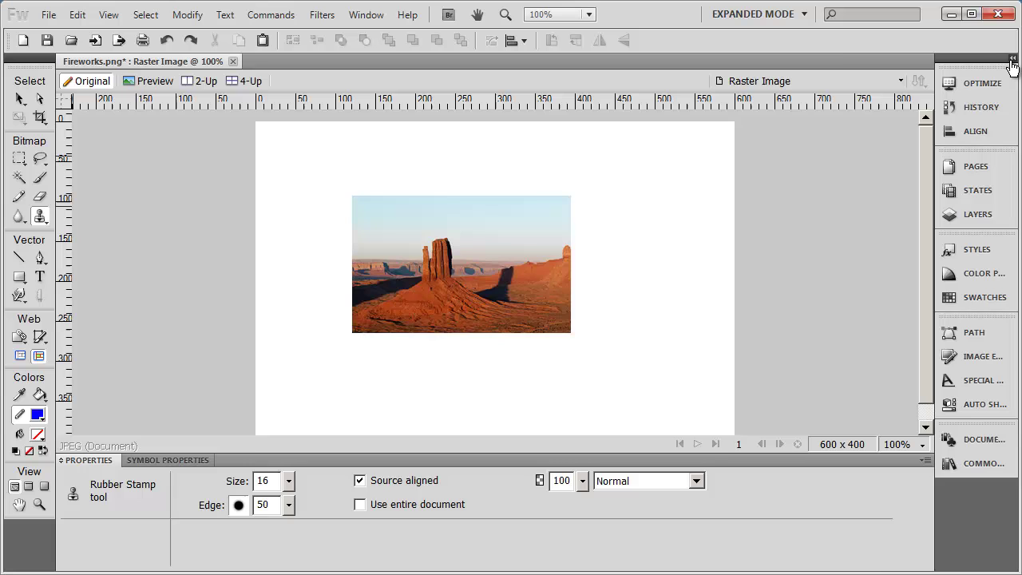
click(1011, 60)
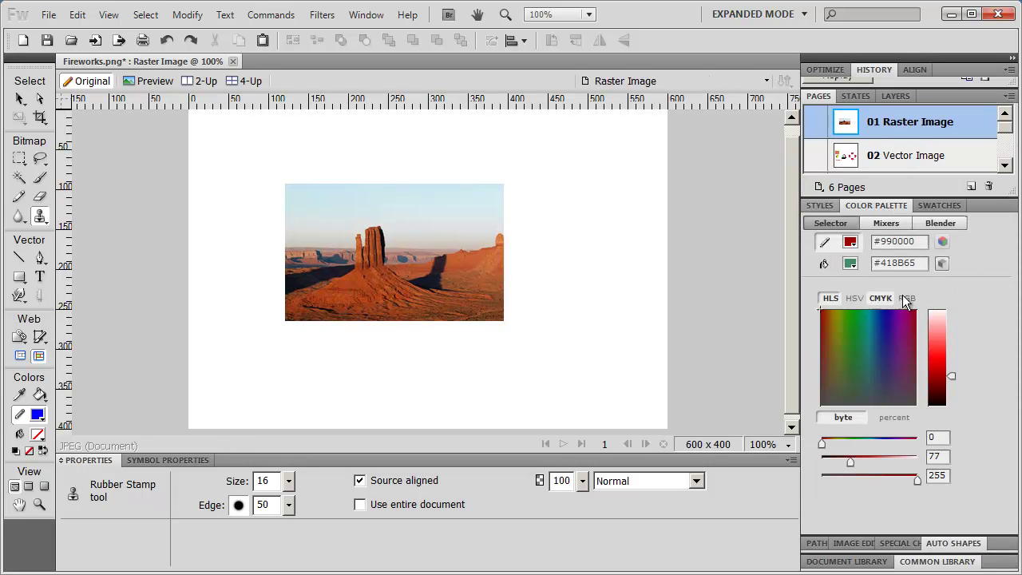
click(854, 543)
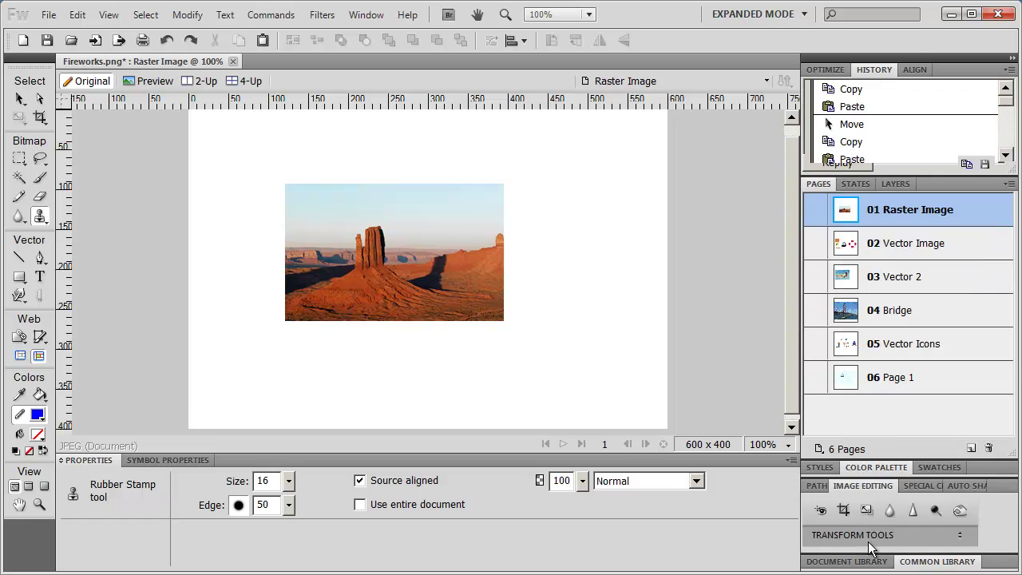
click(861, 562)
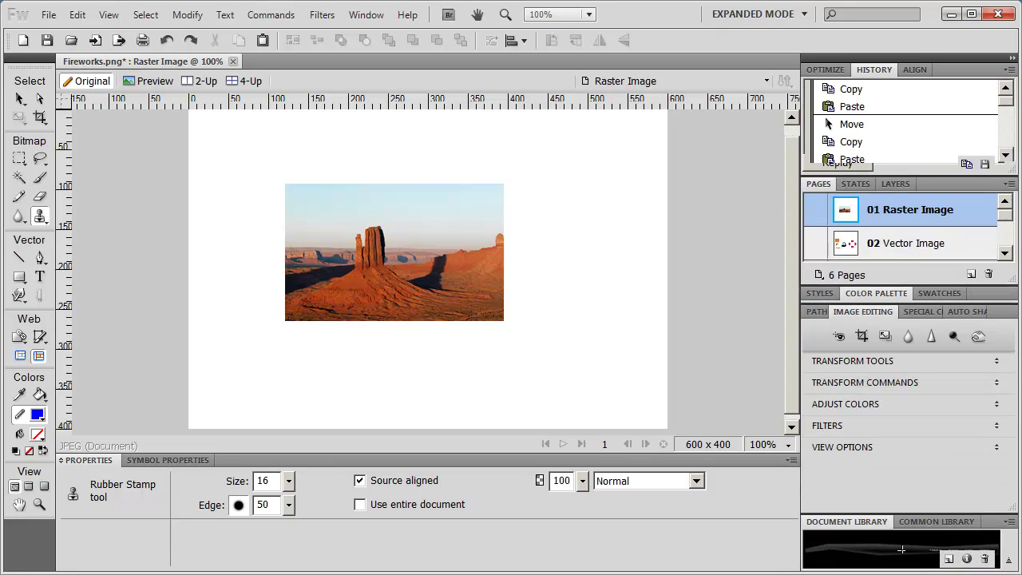
click(1010, 59)
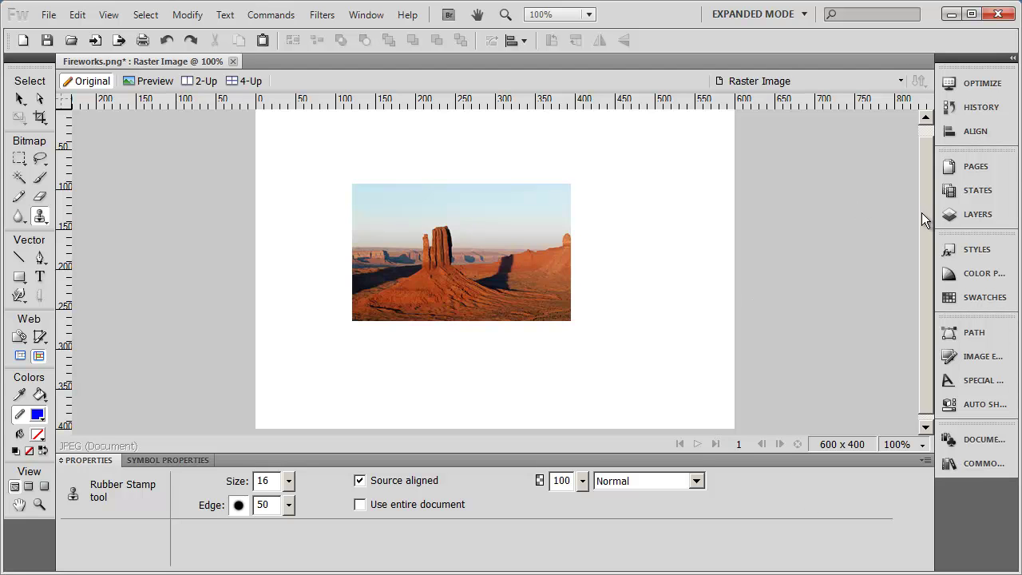
click(977, 166)
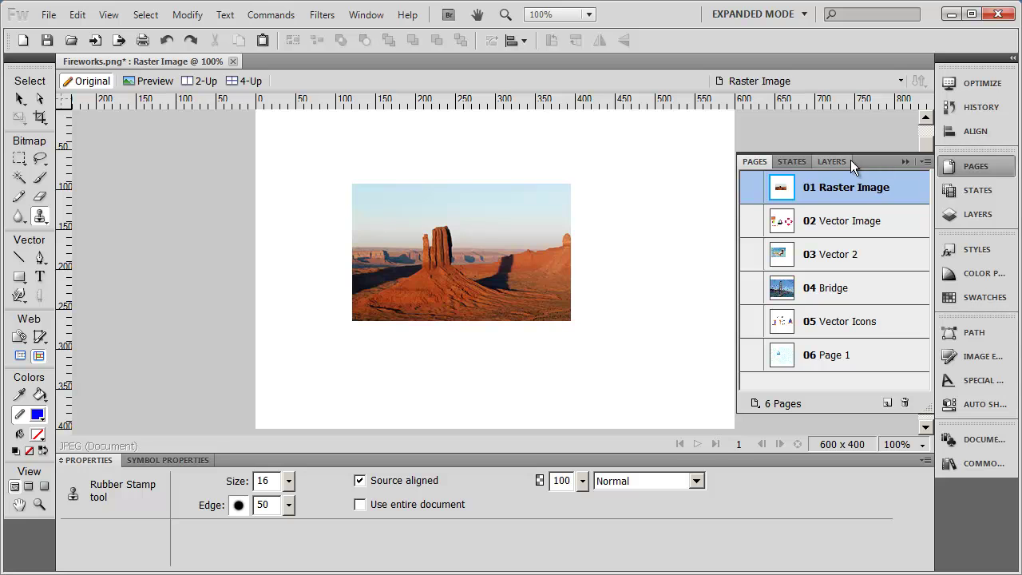
click(986, 195)
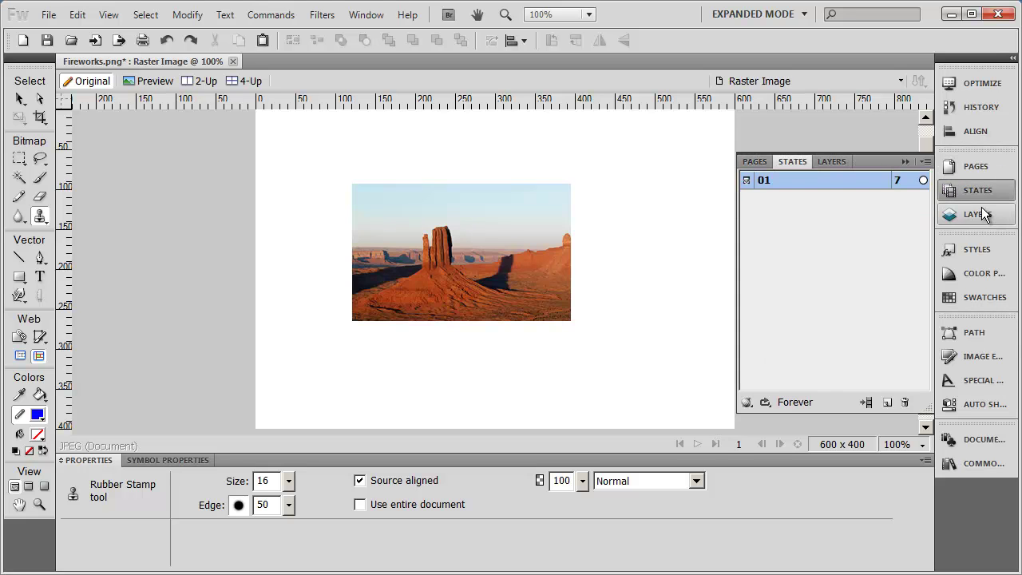
click(983, 214)
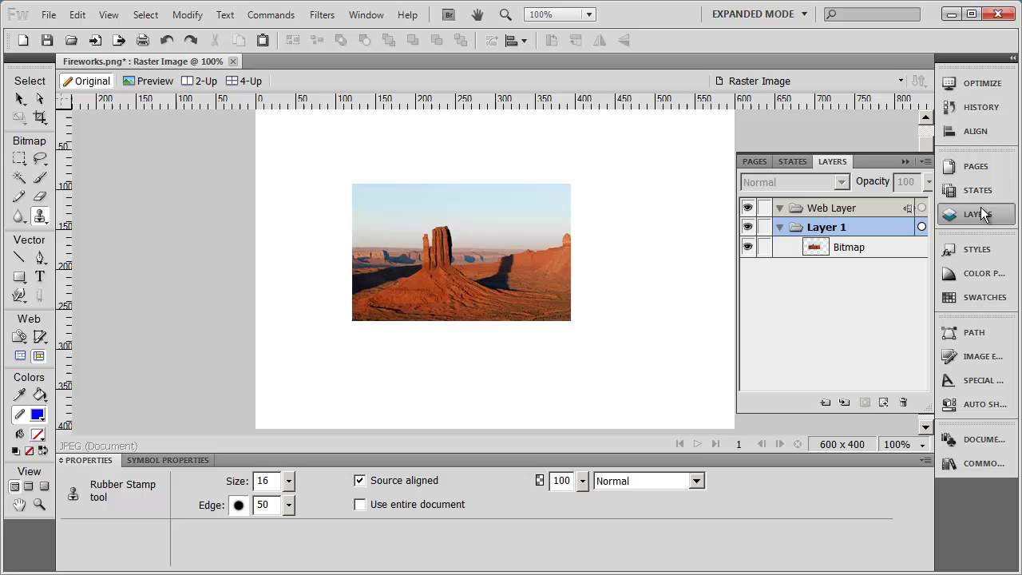
click(971, 131)
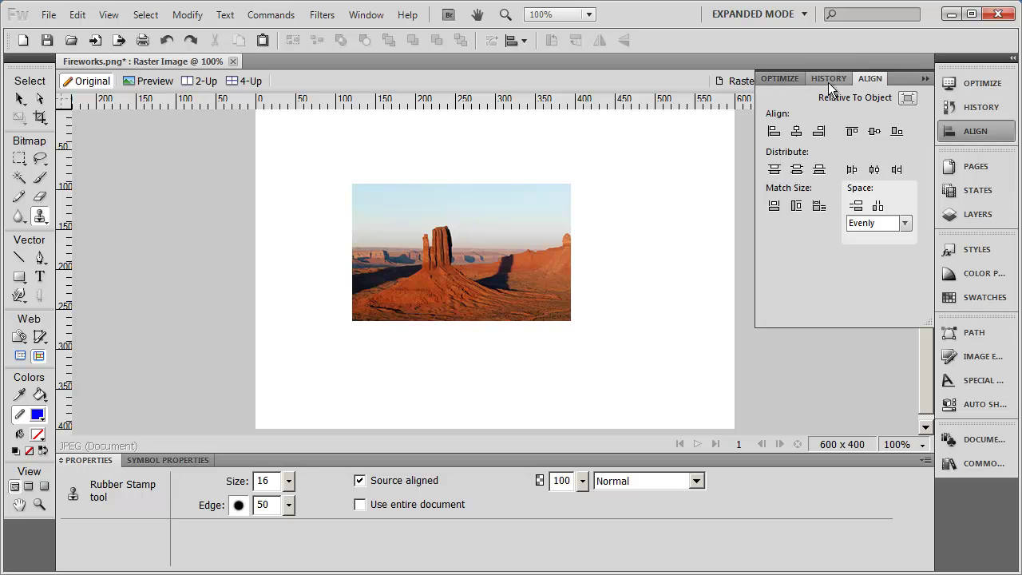
click(780, 79)
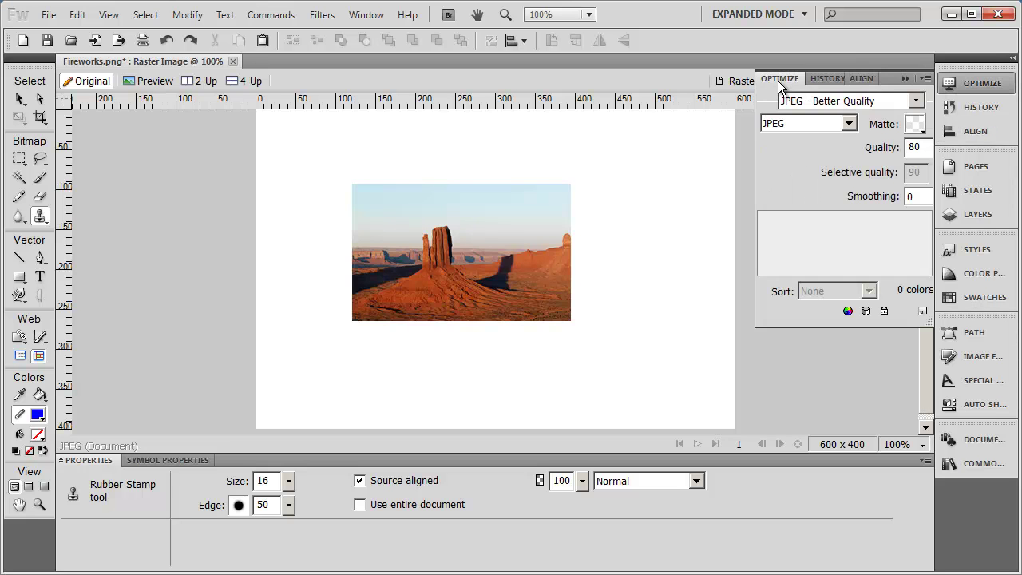
click(822, 79)
click(854, 80)
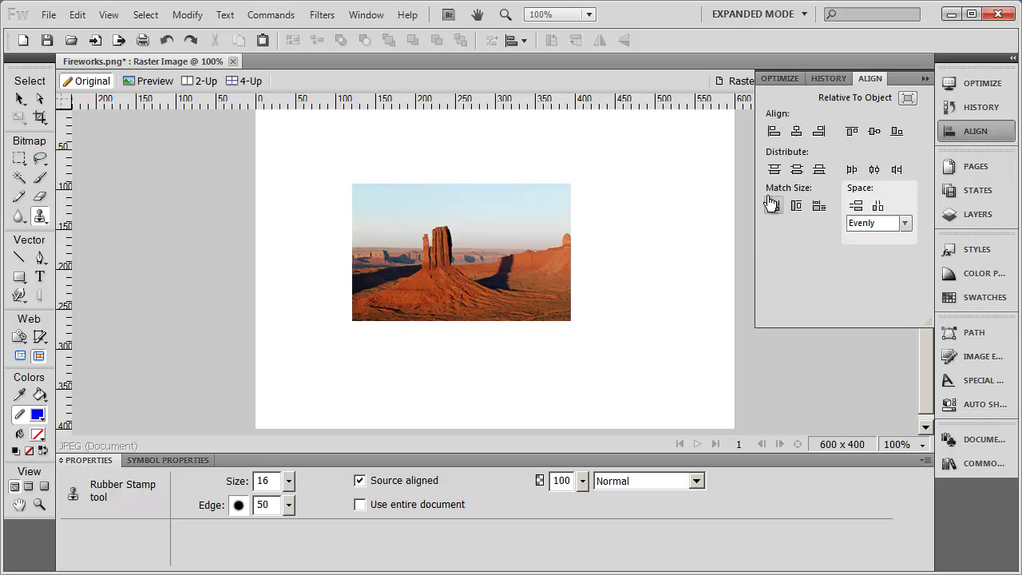
click(923, 79)
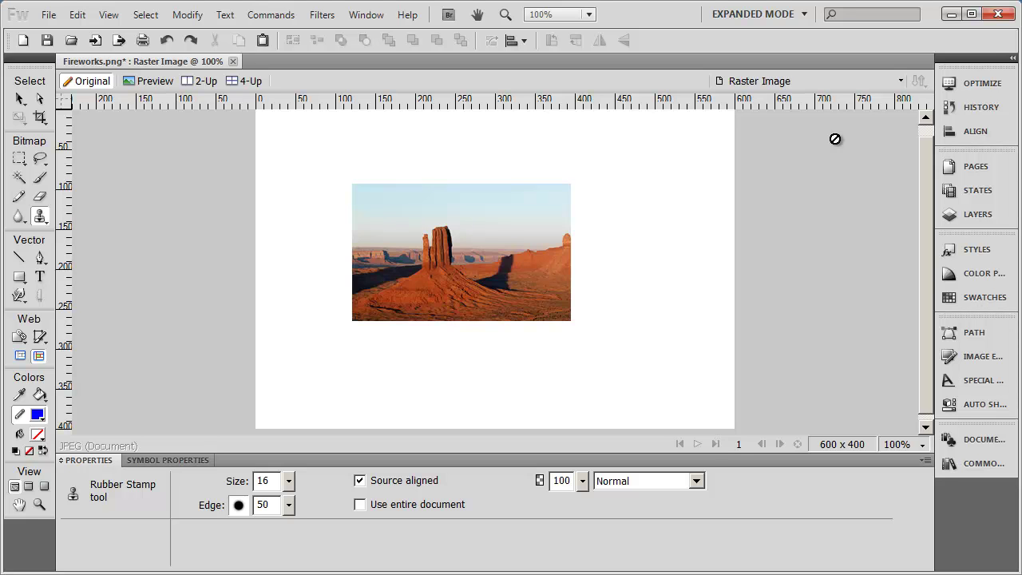
click(975, 171)
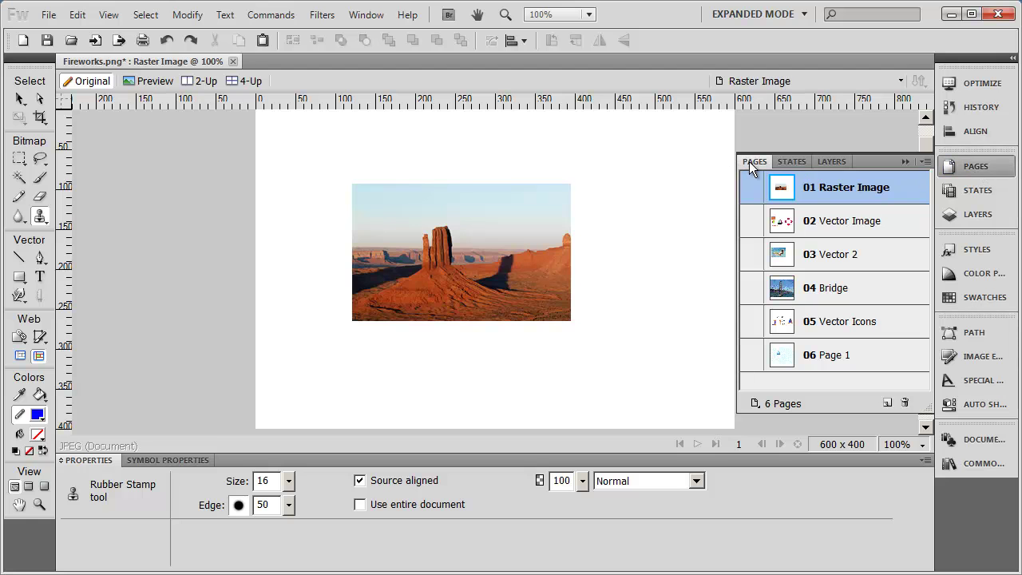
click(791, 165)
click(827, 164)
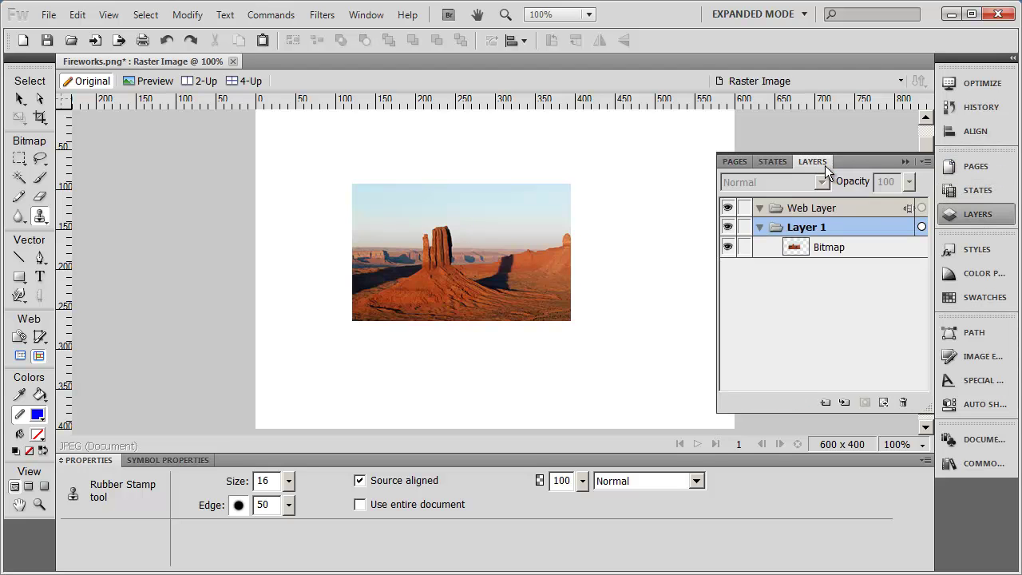
click(735, 164)
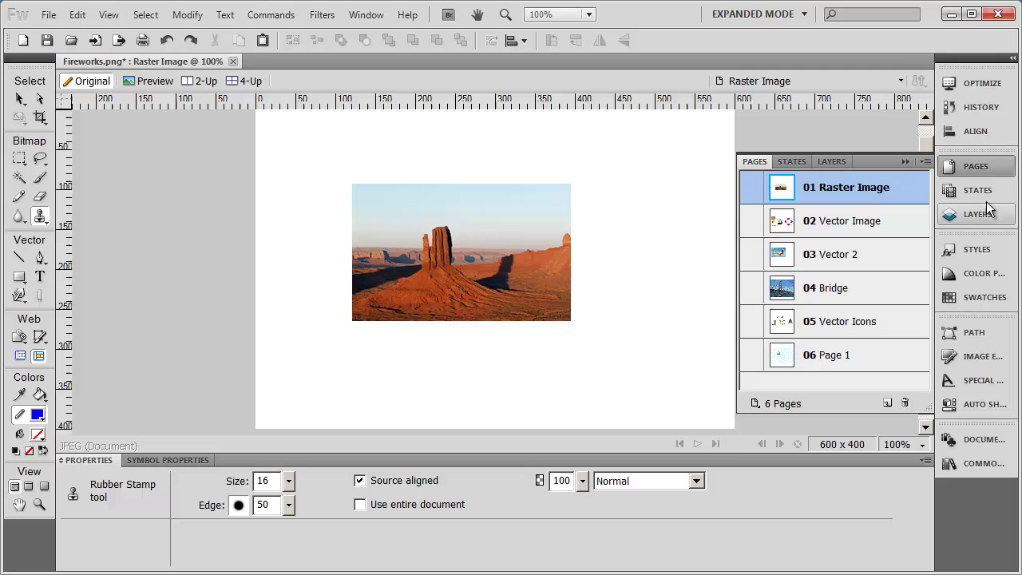
click(905, 161)
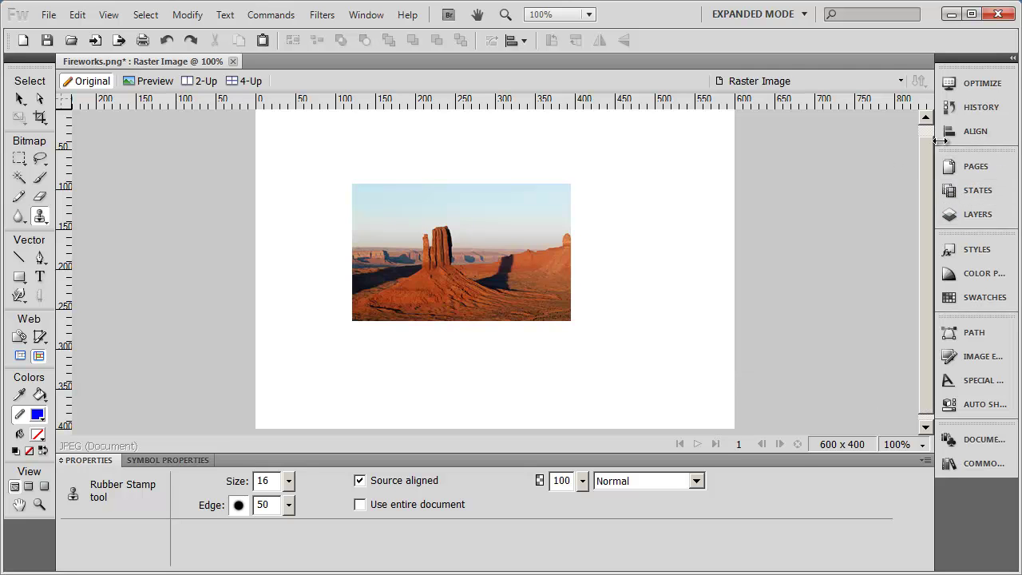
click(1012, 60)
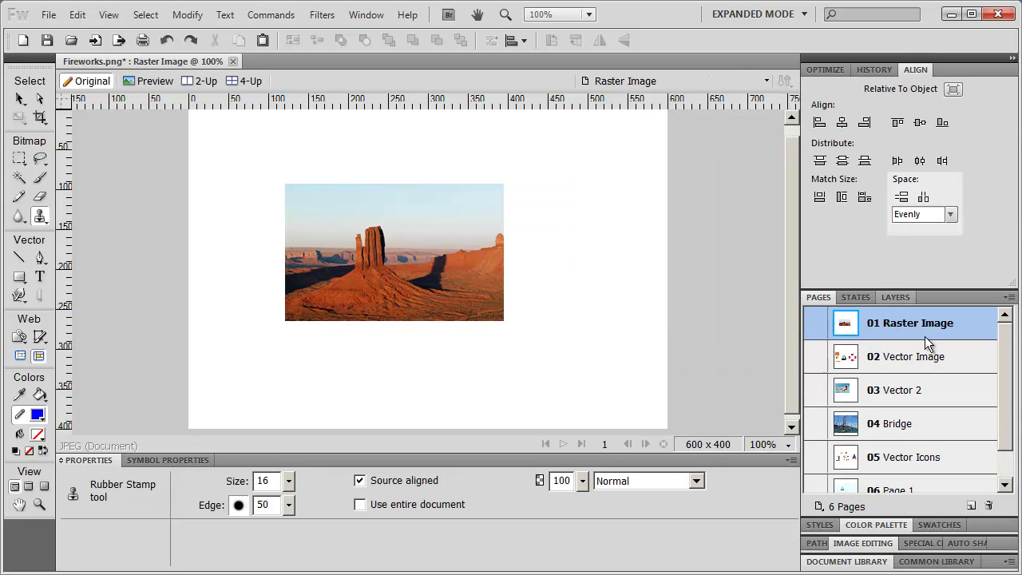
click(852, 297)
click(895, 297)
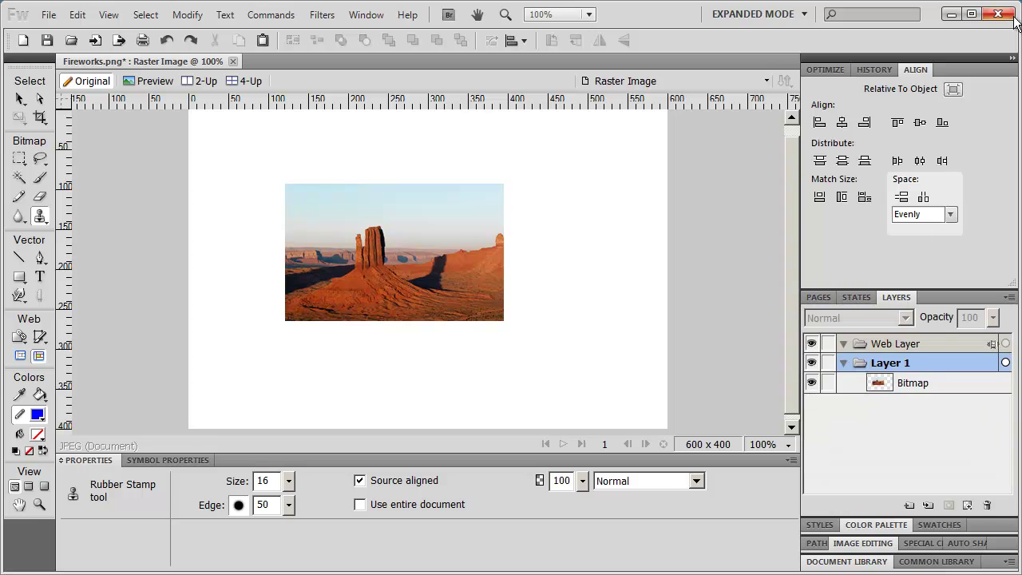
click(1011, 60)
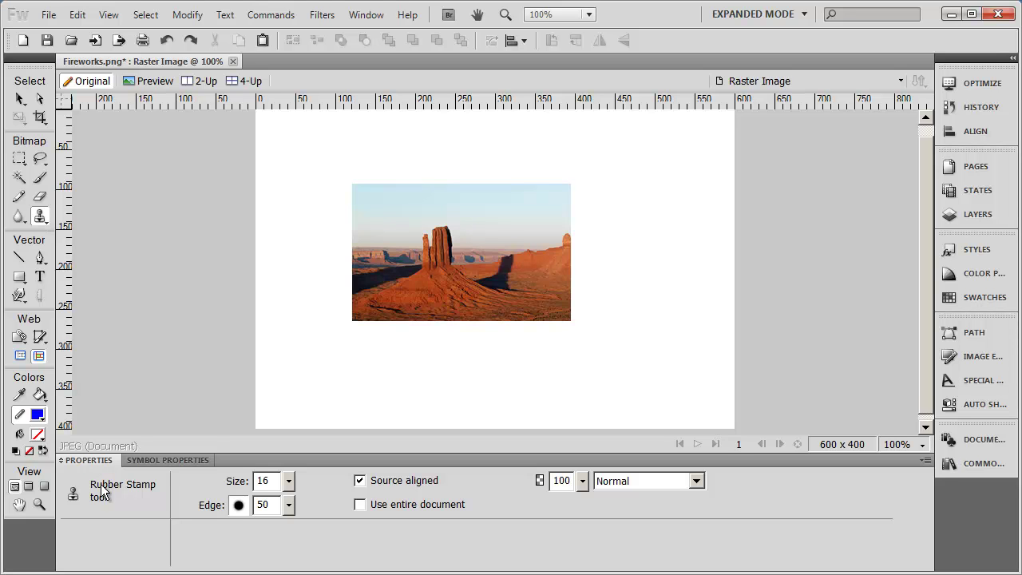
Try the Pointer, Marquee and Rectangle tools in turn, finishing back on the Pointer tool
click(20, 99)
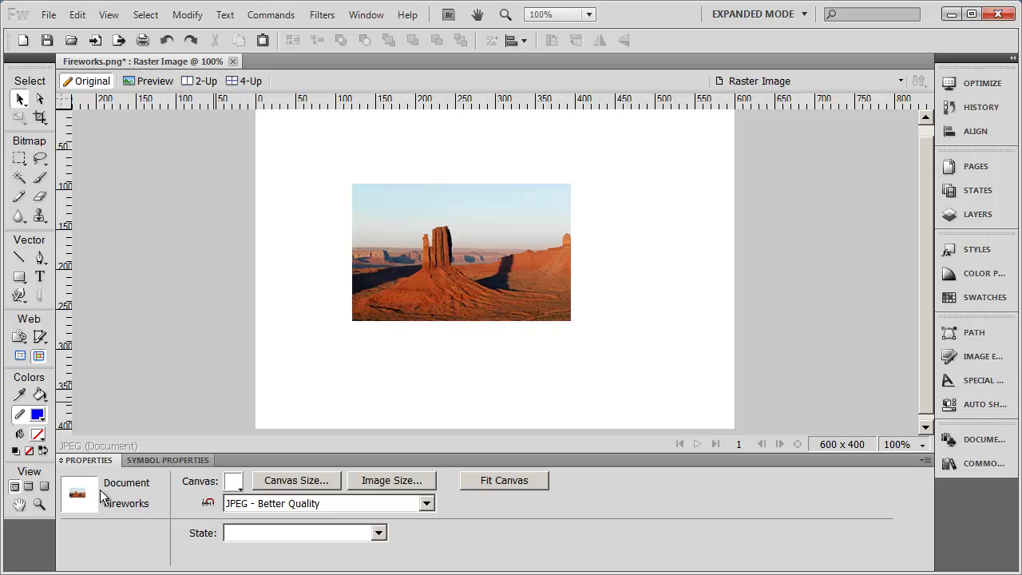
click(19, 158)
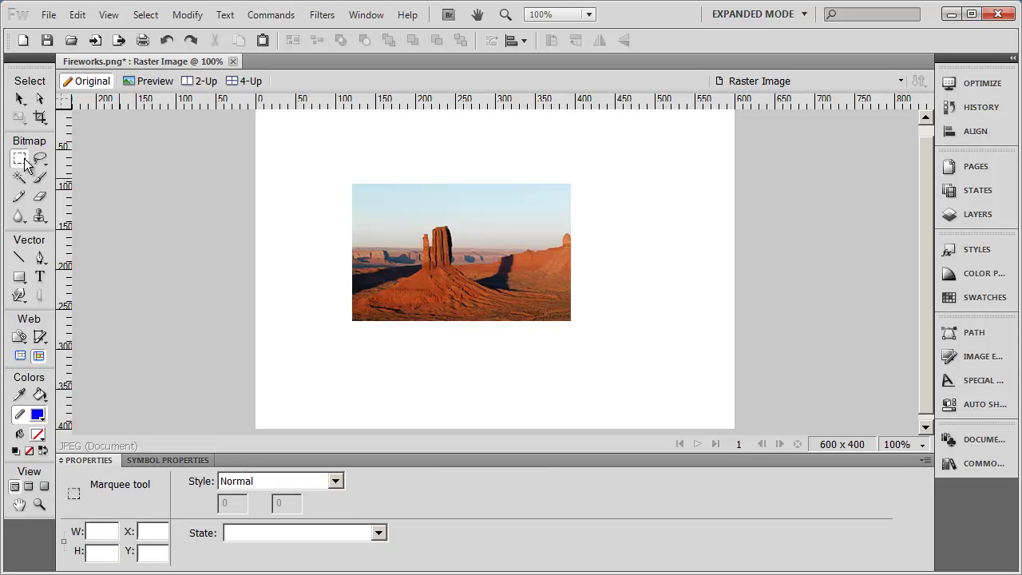
click(19, 276)
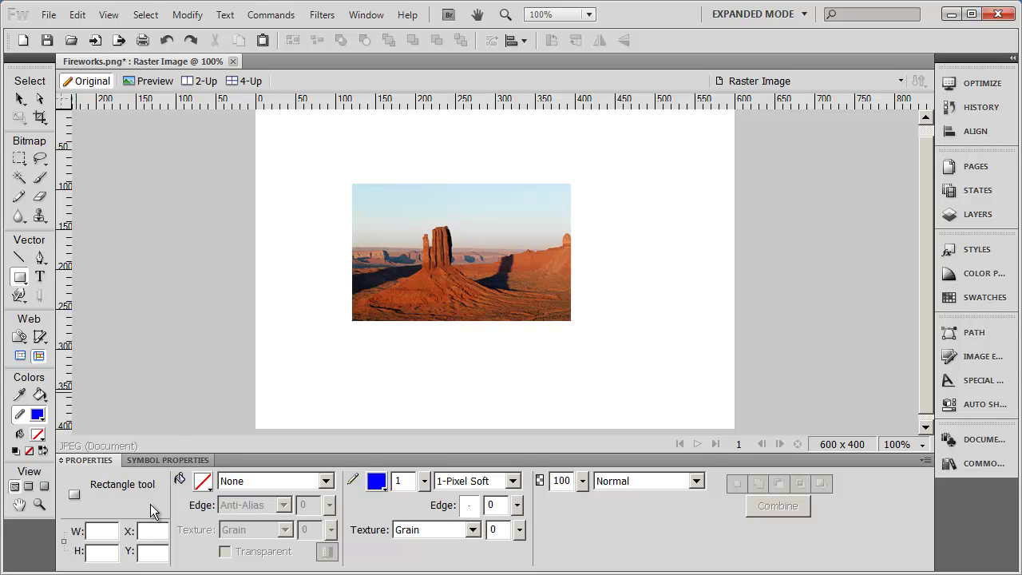
click(19, 99)
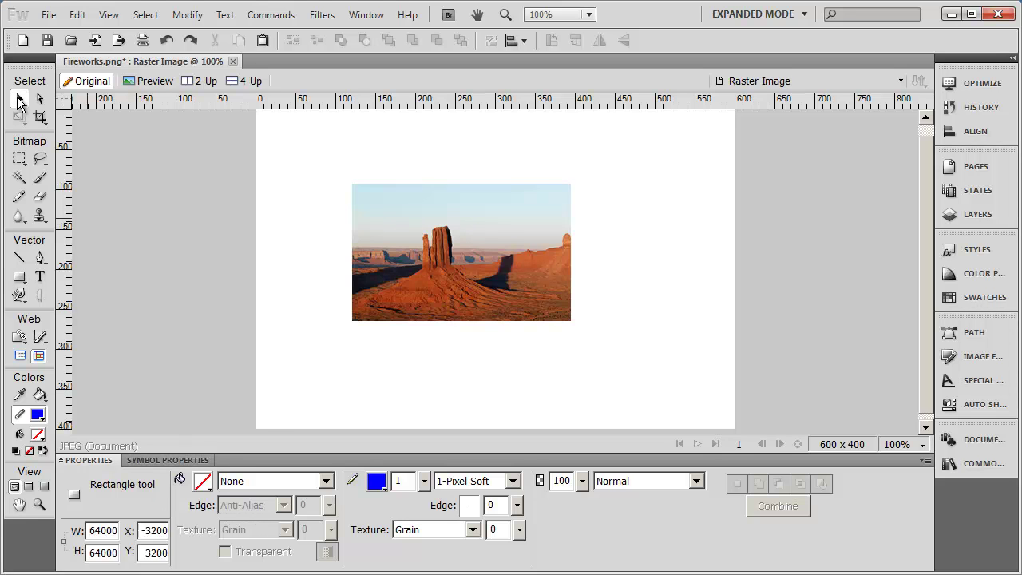